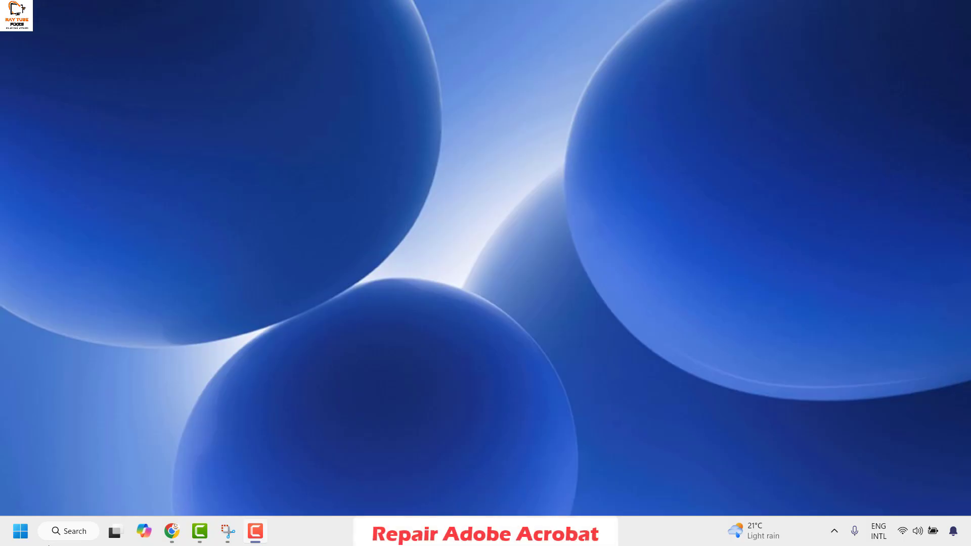
Step: Open Windows Settings from the Start context menu and show the Apps > Installed apps list
right_click(23, 533)
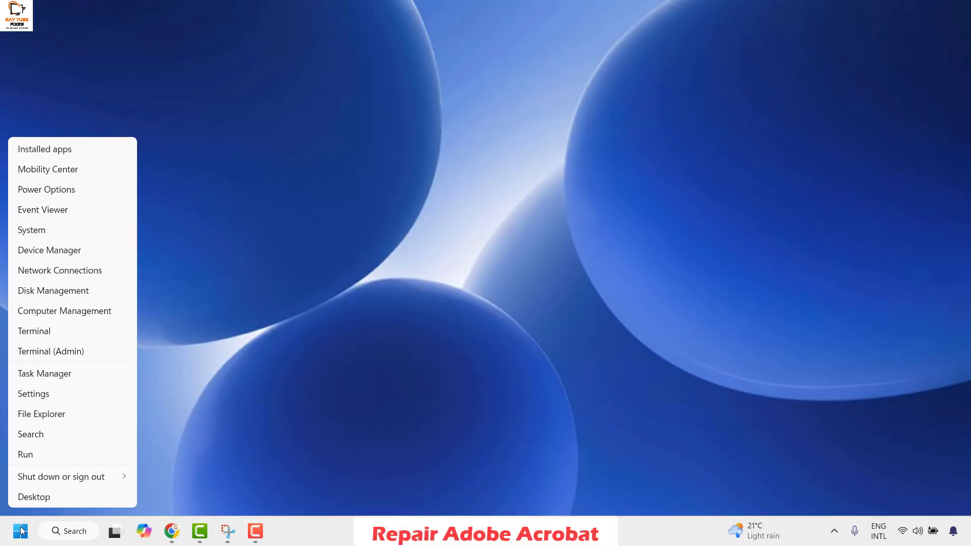
left_click(46, 393)
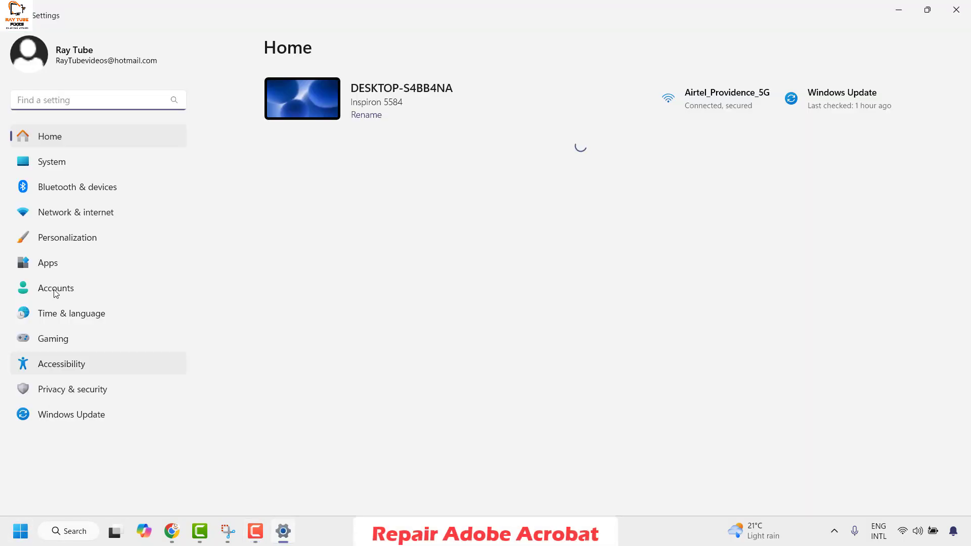
left_click(56, 273)
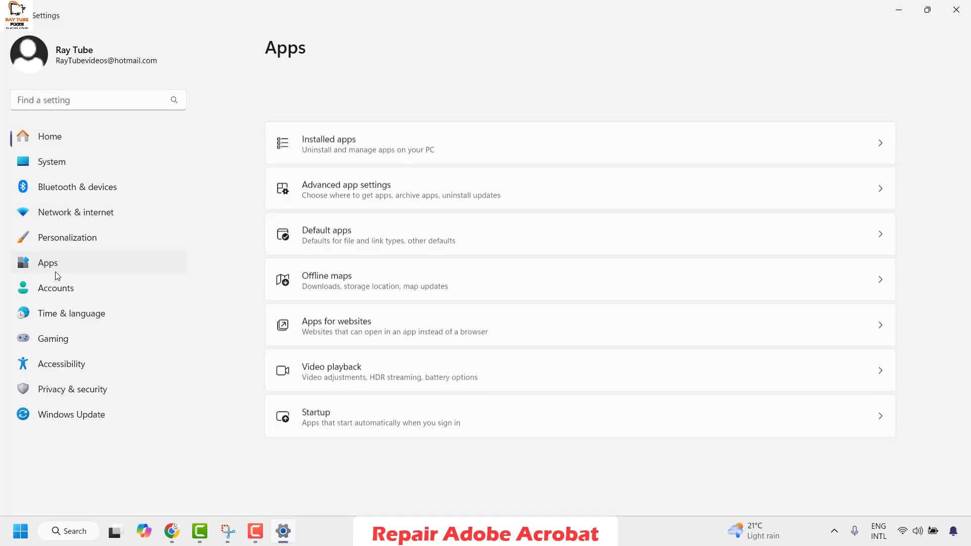
left_click(351, 100)
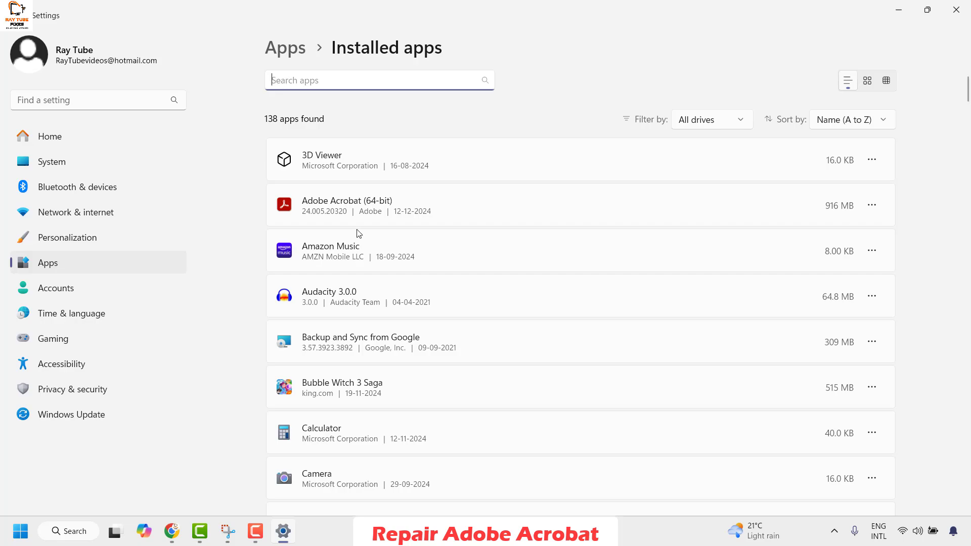
Step: Repair Adobe Acrobat (64-bit) via Modify > Repair in its setup wizard, then finish
left_click(872, 205)
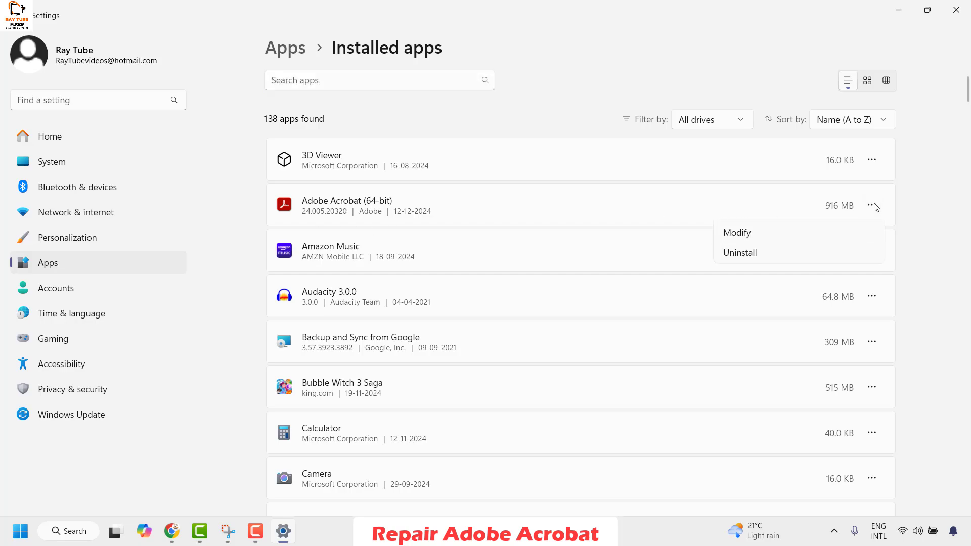
left_click(737, 234)
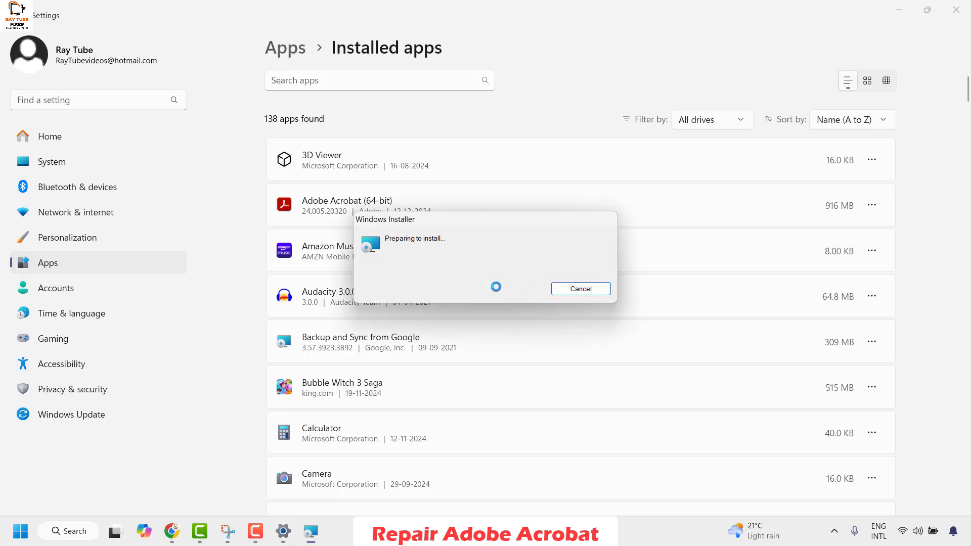
left_click(550, 366)
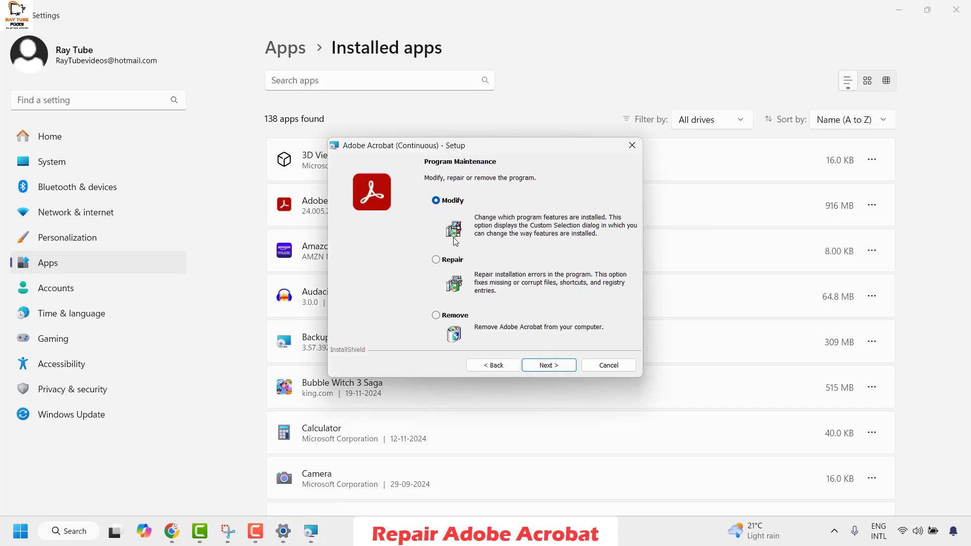
left_click(436, 260)
left_click(550, 366)
left_click(548, 365)
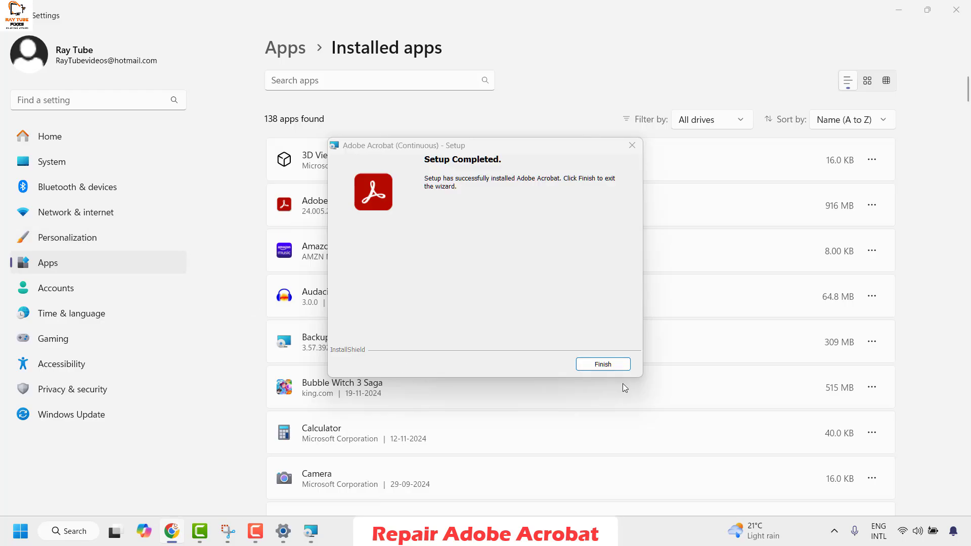
left_click(606, 364)
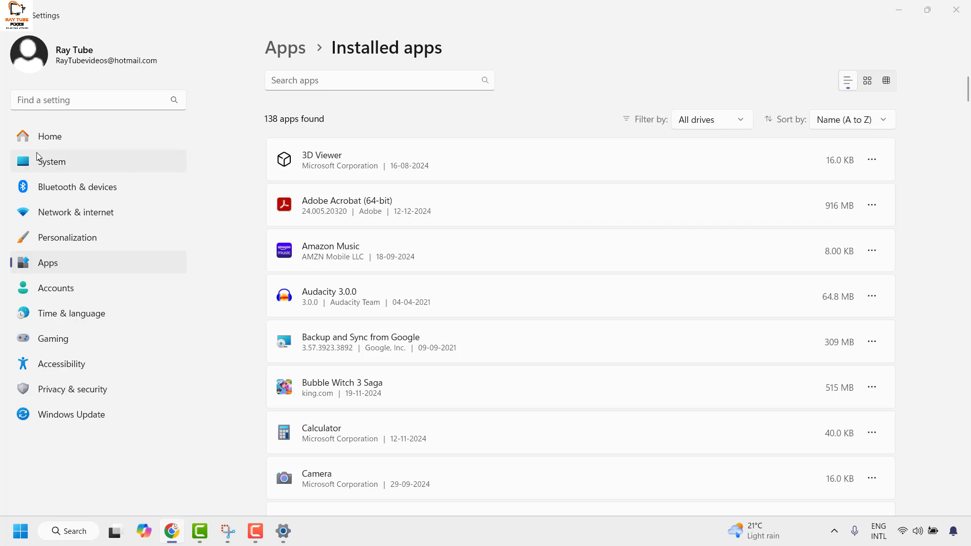
Step: Close Settings, search Windows for 'adobe', and bring up the Adobe Acrobat result's options
left_click(955, 18)
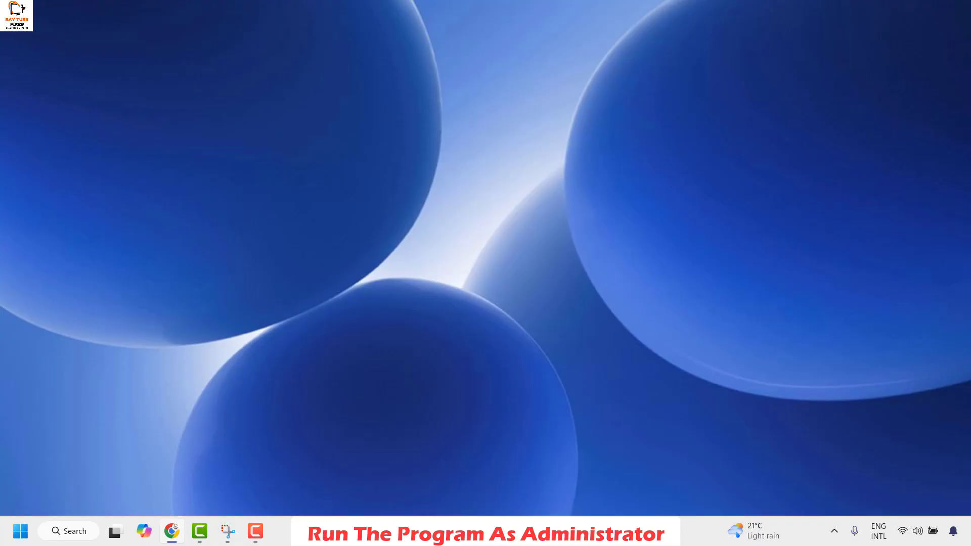
left_click(66, 532)
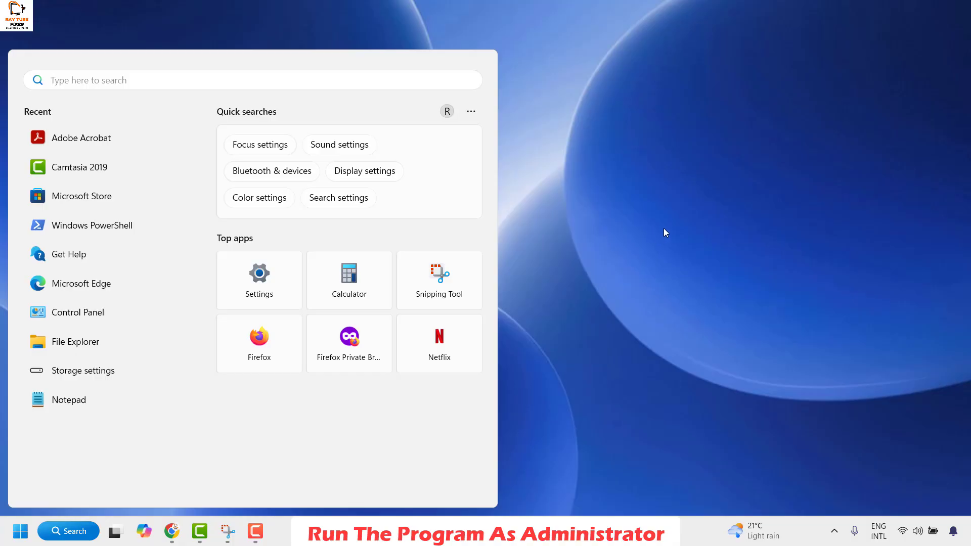
left_click(64, 535)
left_click(65, 536)
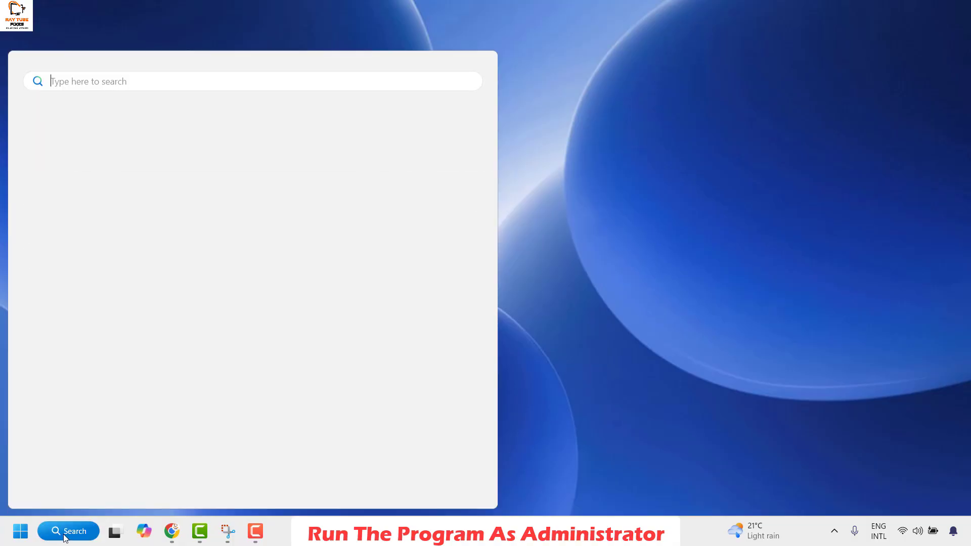
type("adobe")
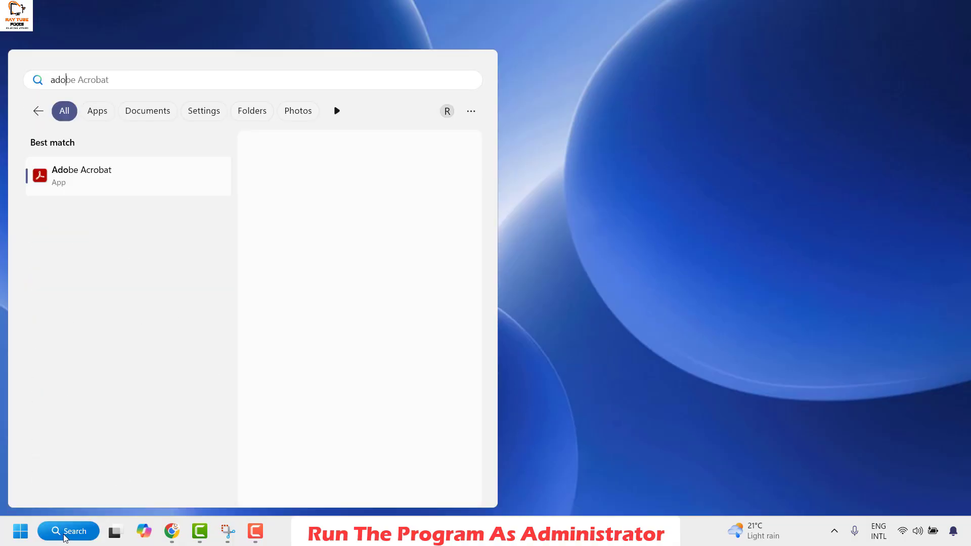
right_click(89, 183)
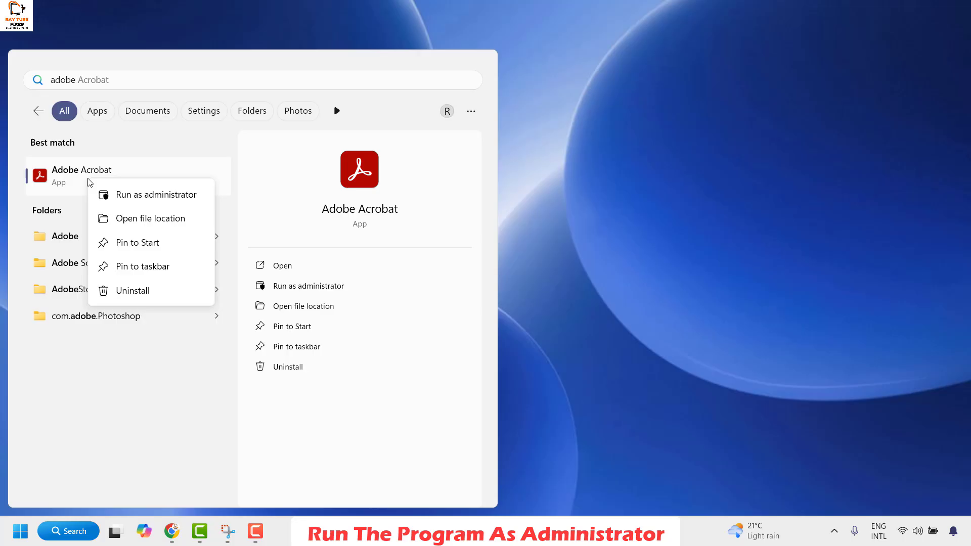
Step: Follow the Acrobat shortcut to its target folder, Program Files\Adobe\Acrobat DC, containing Acrobat.exe
left_click(141, 225)
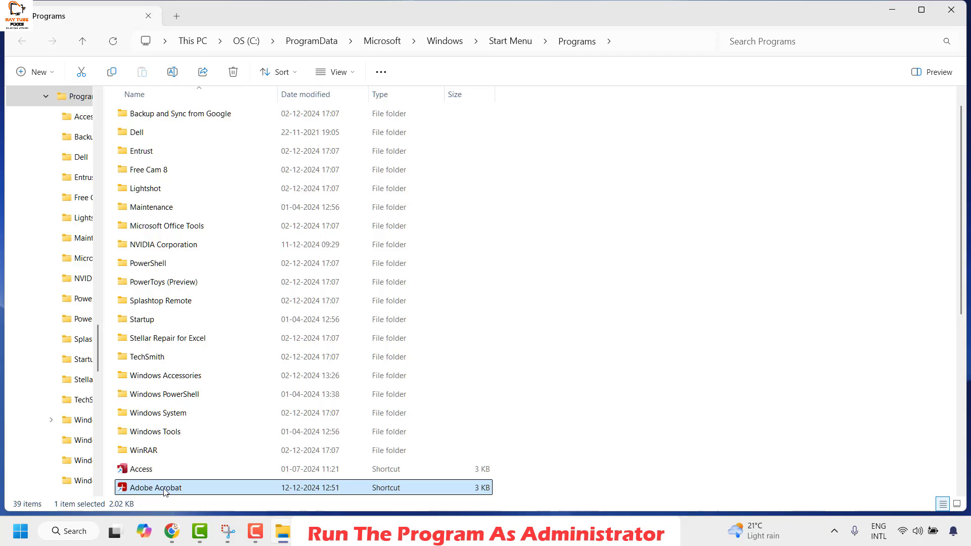
right_click(165, 492)
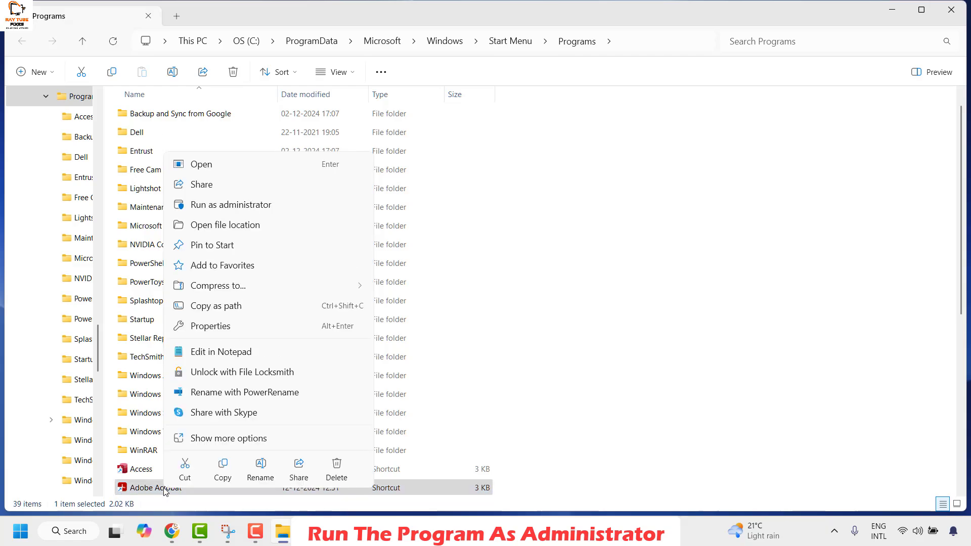
left_click(223, 438)
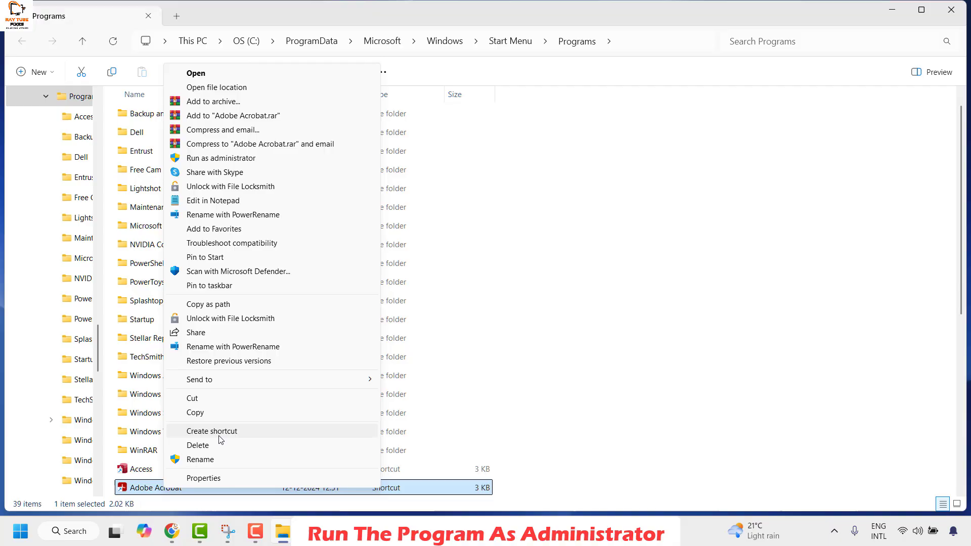
left_click(236, 89)
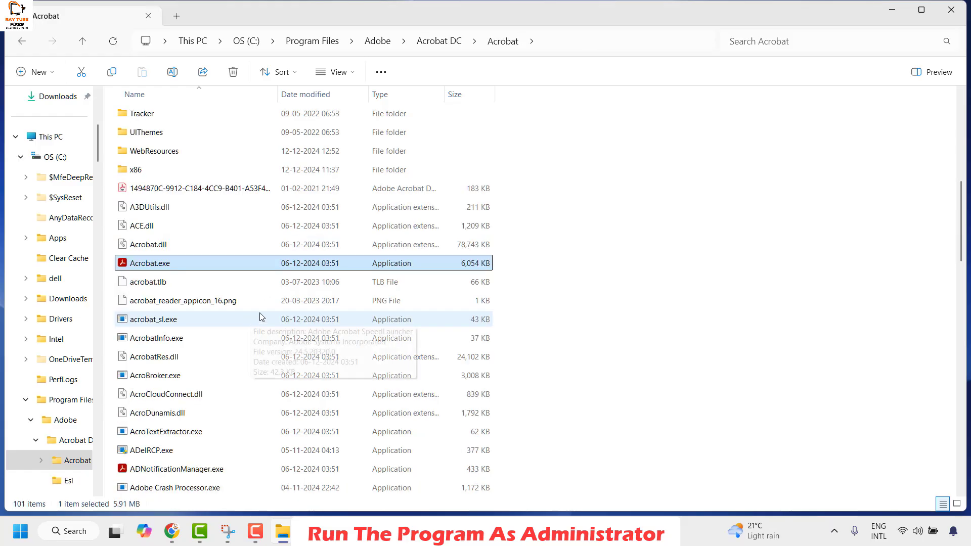
Step: Enable 'Run this program as an administrator' in Acrobat.exe's Compatibility properties and click OK
right_click(169, 266)
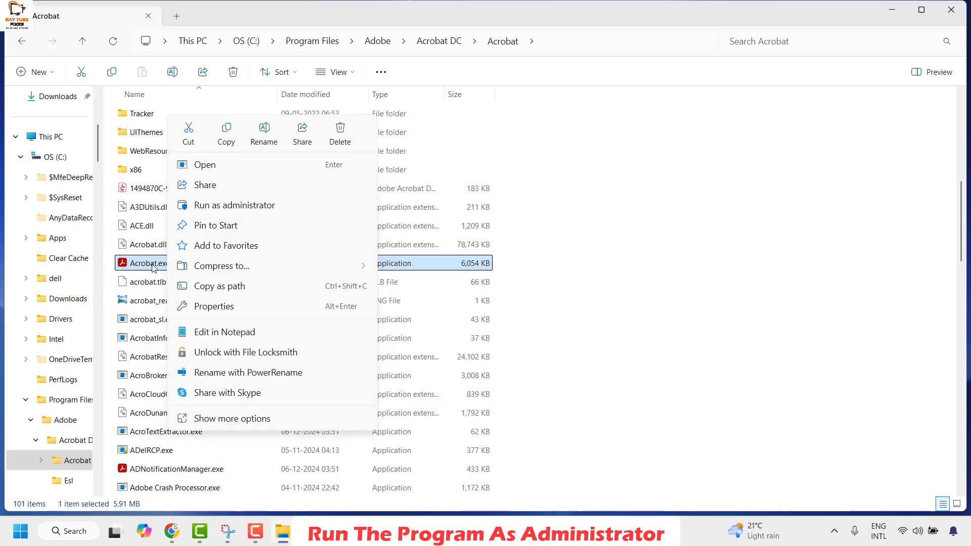
left_click(243, 418)
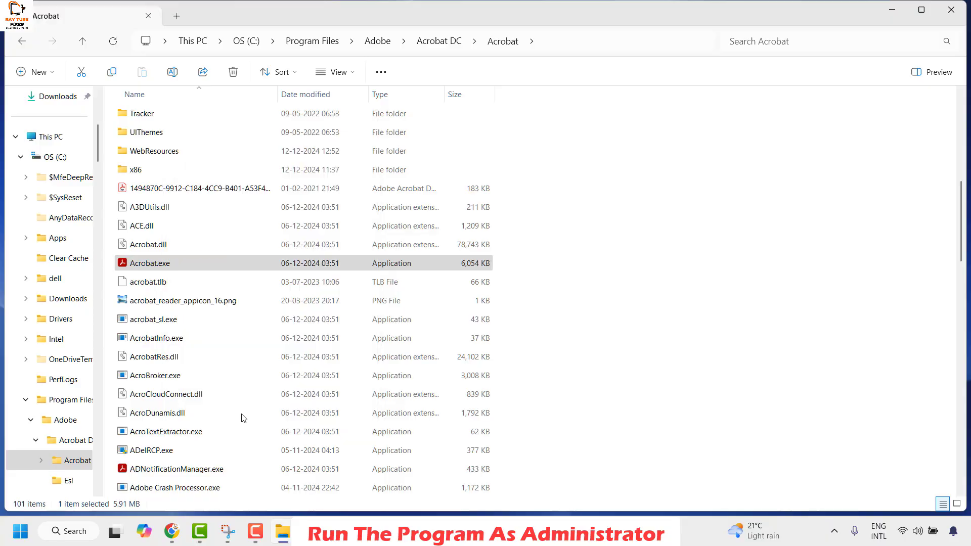
left_click(220, 508)
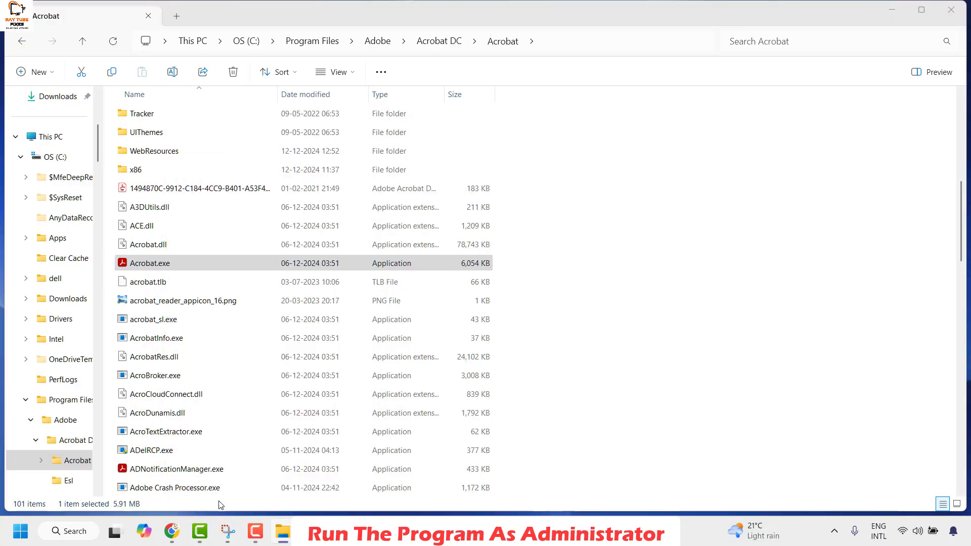
left_click(301, 201)
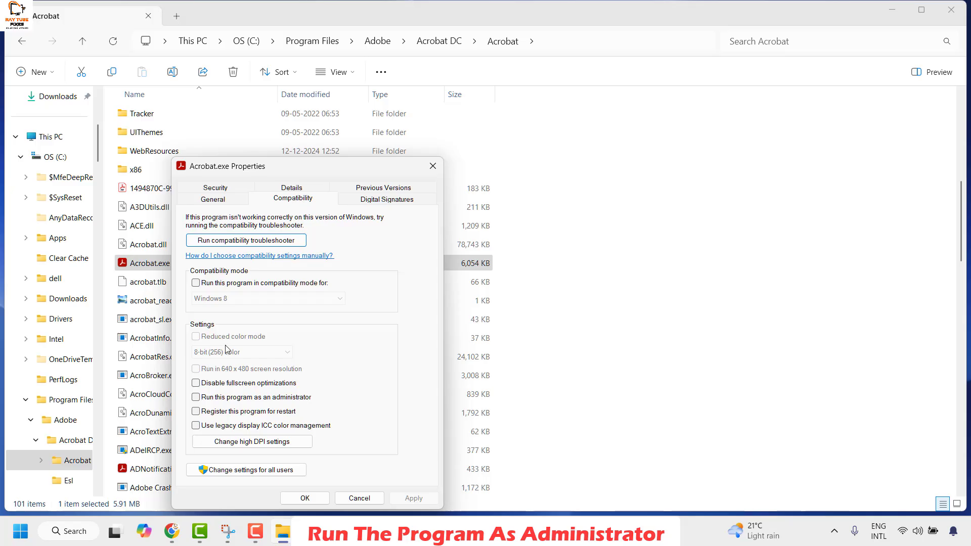
left_click(195, 397)
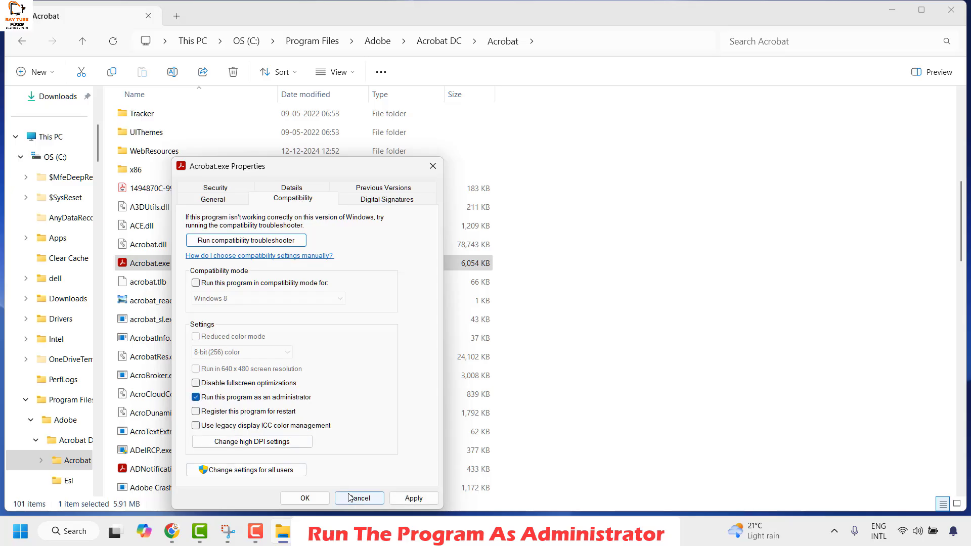
left_click(305, 498)
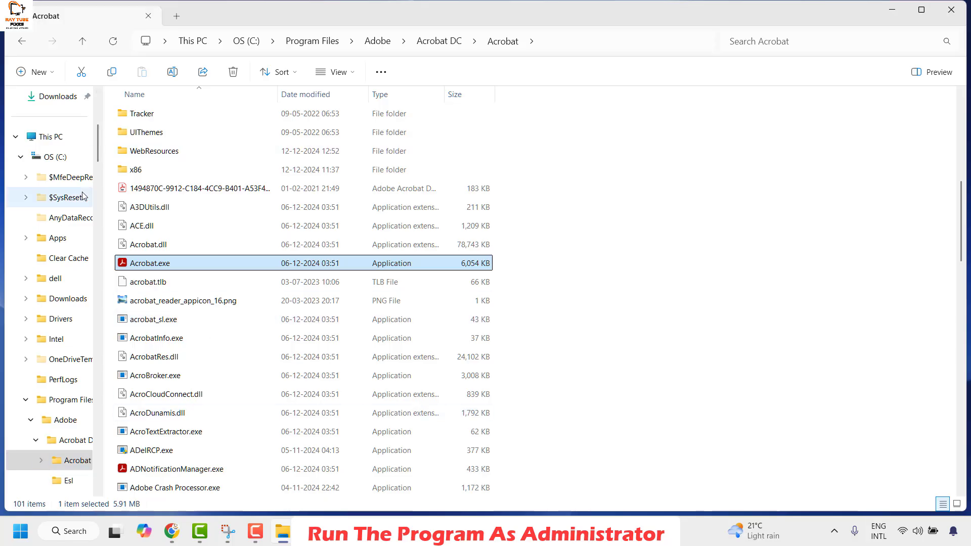
Step: Launch Acrobat from Acrobat.exe and open its Preferences from the main menu
double_click(161, 267)
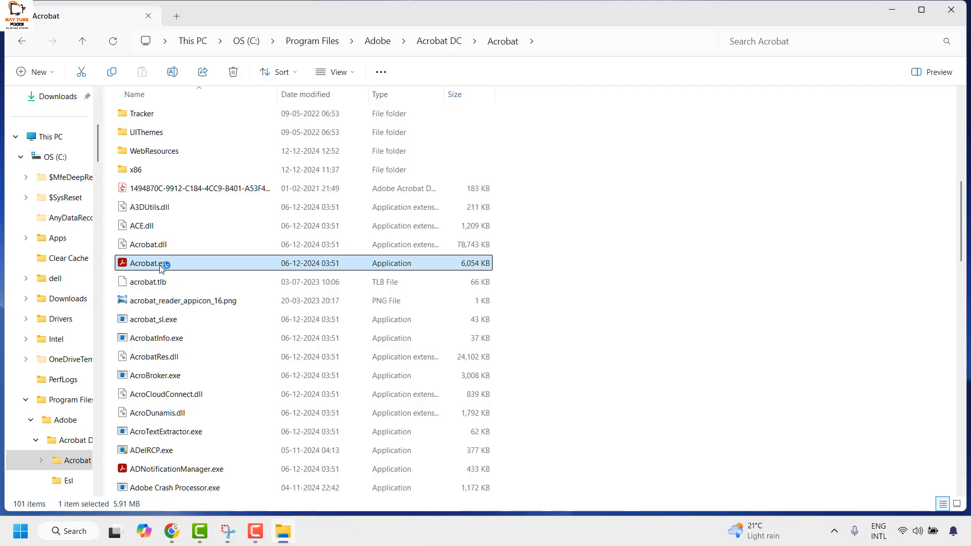
scroll(426, 373, "up", 5)
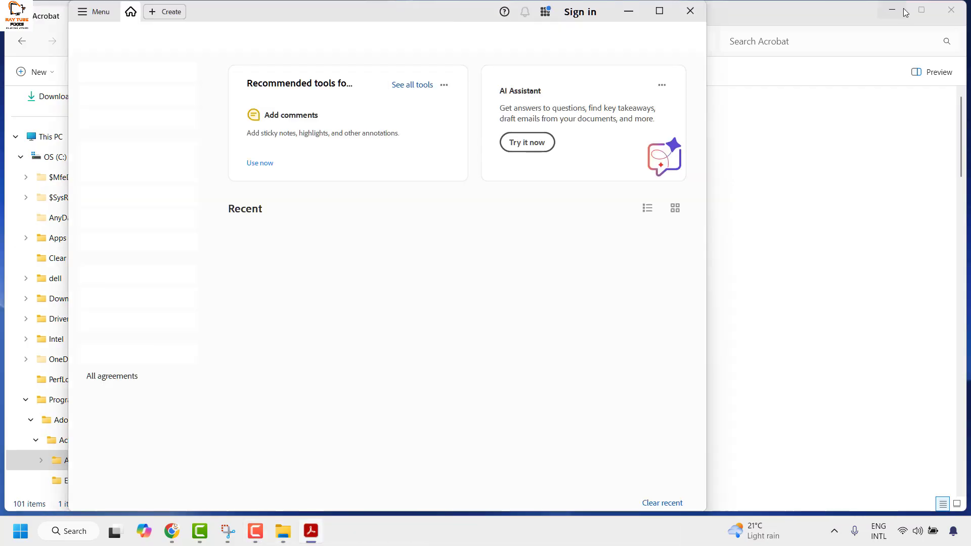
left_click(86, 13)
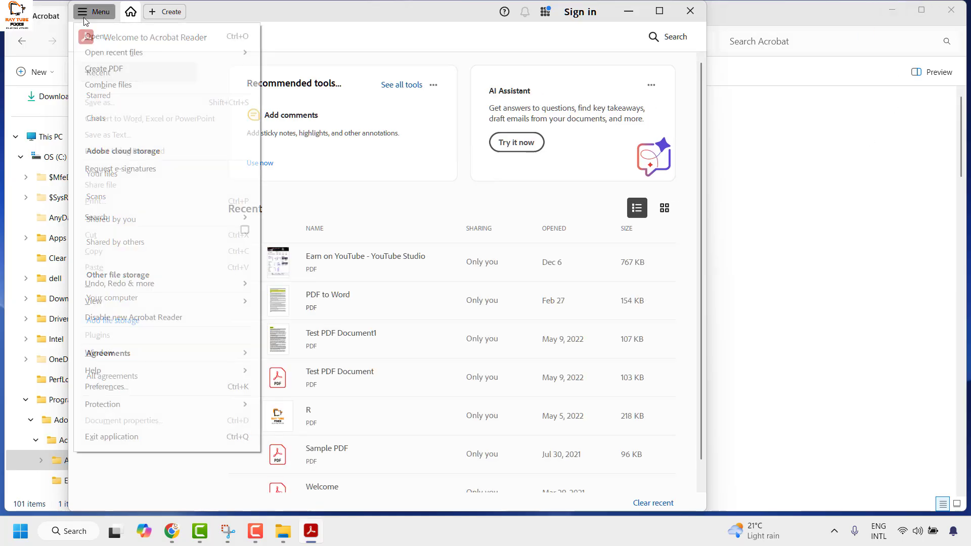
left_click(127, 390)
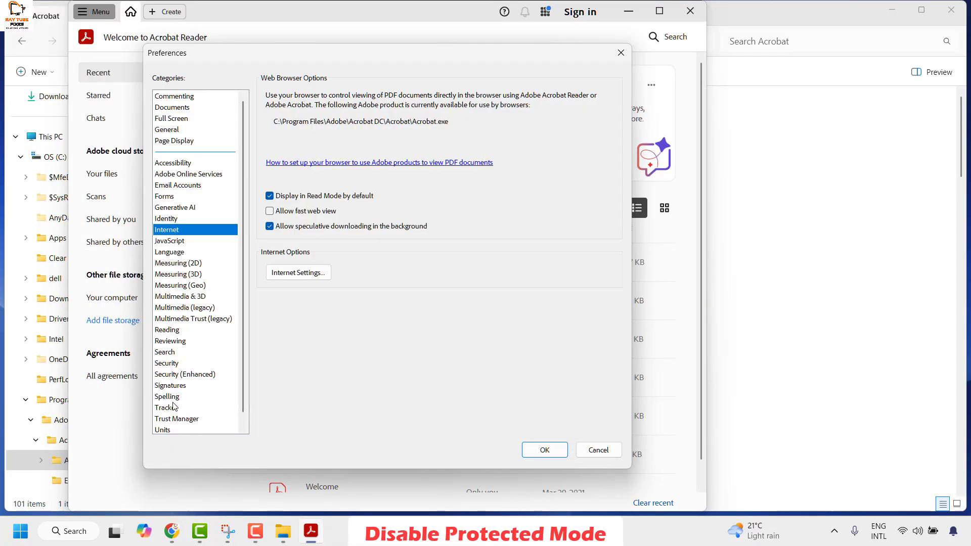
Step: Uncheck Enable Protected Mode at startup under Security (Enhanced), confirm Yes, save, and close Acrobat
left_click(180, 376)
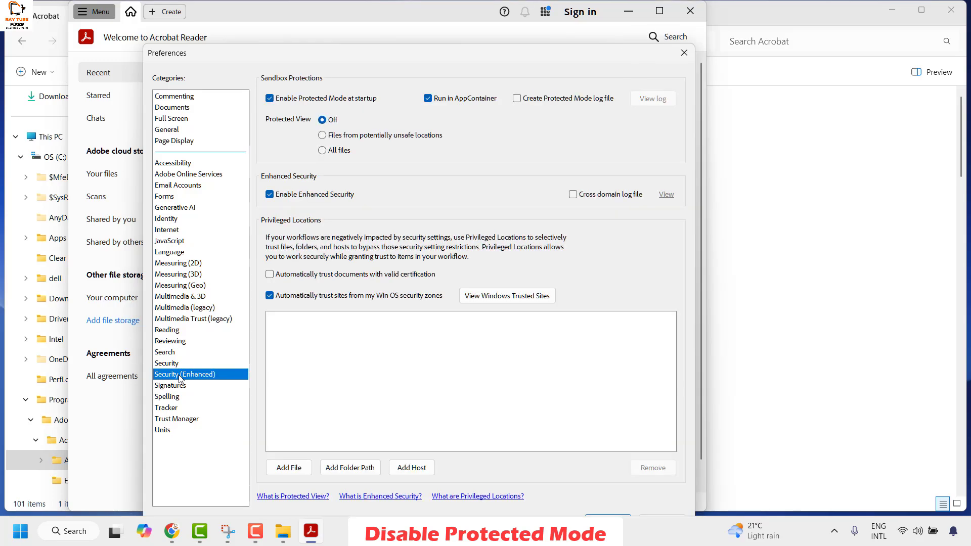
left_click(270, 98)
left_click(529, 324)
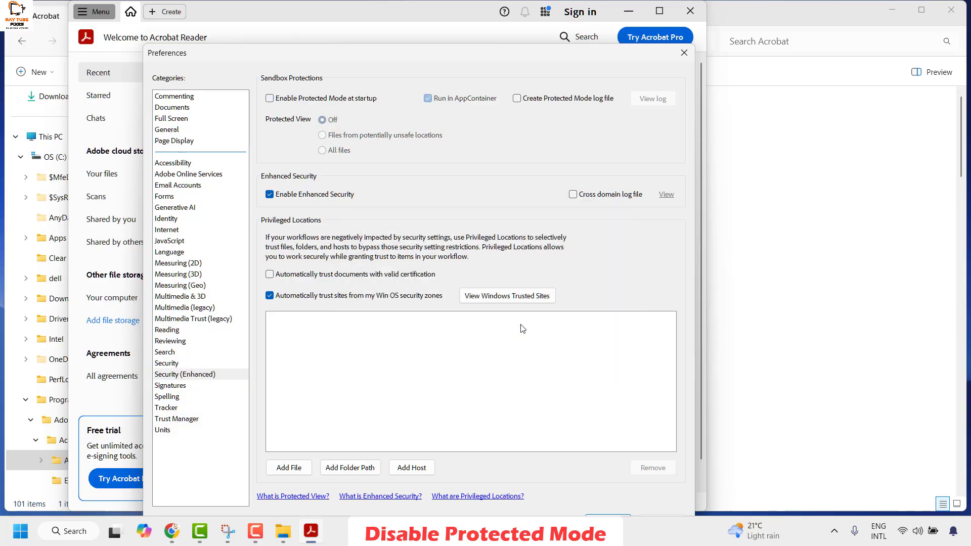
left_click(684, 53)
left_click(695, 15)
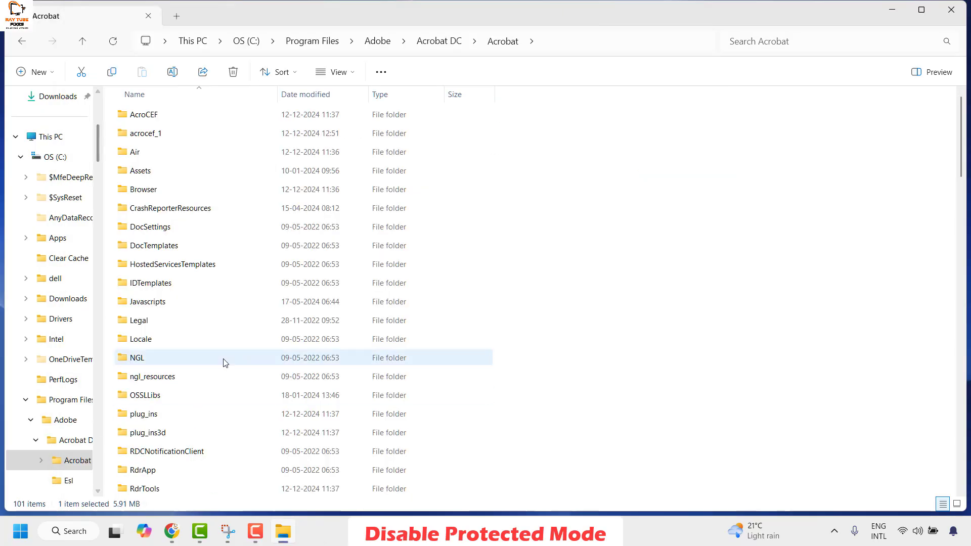
Step: Untick 'Run this program as an administrator' for Acrobat.exe, apply, and minimize File Explorer
left_click(174, 469)
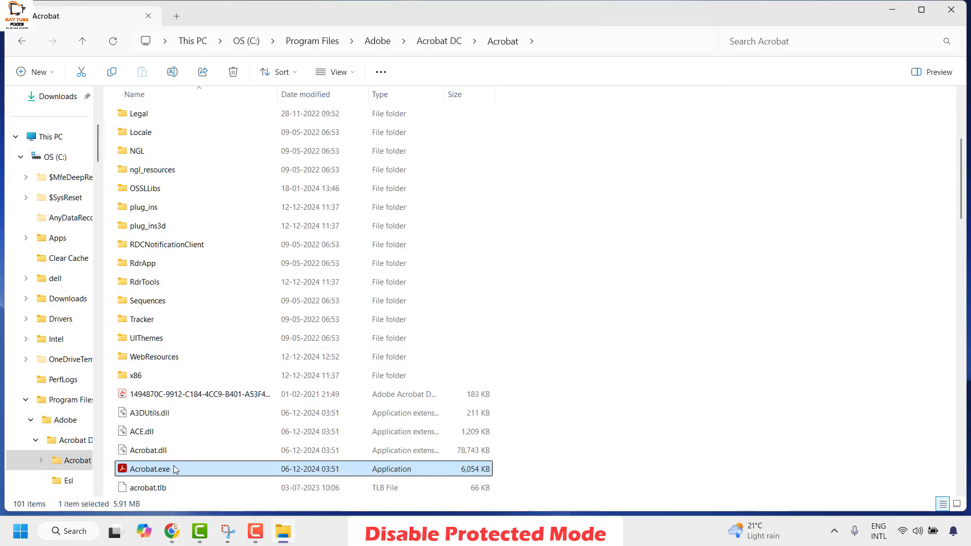
right_click(146, 471)
key("alt+Return")
left_click(282, 199)
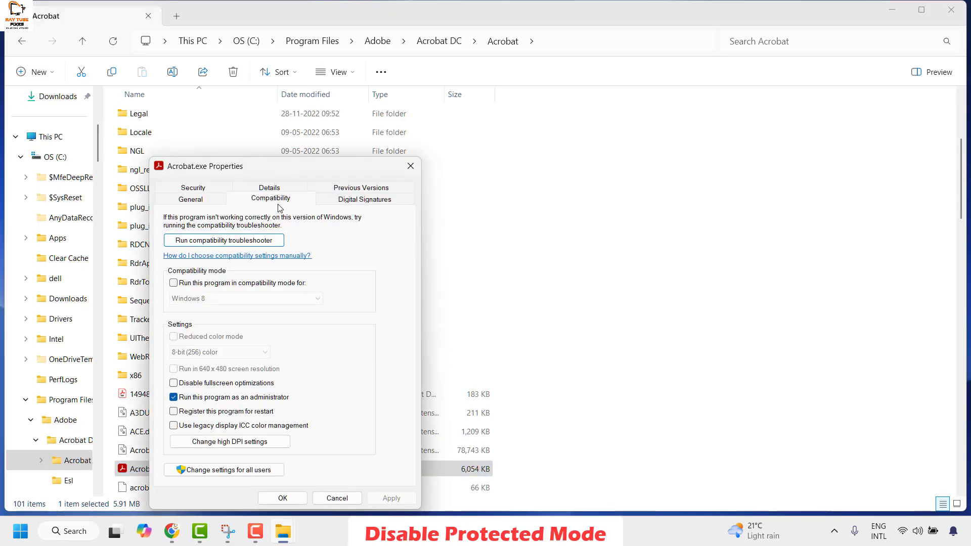
left_click(174, 397)
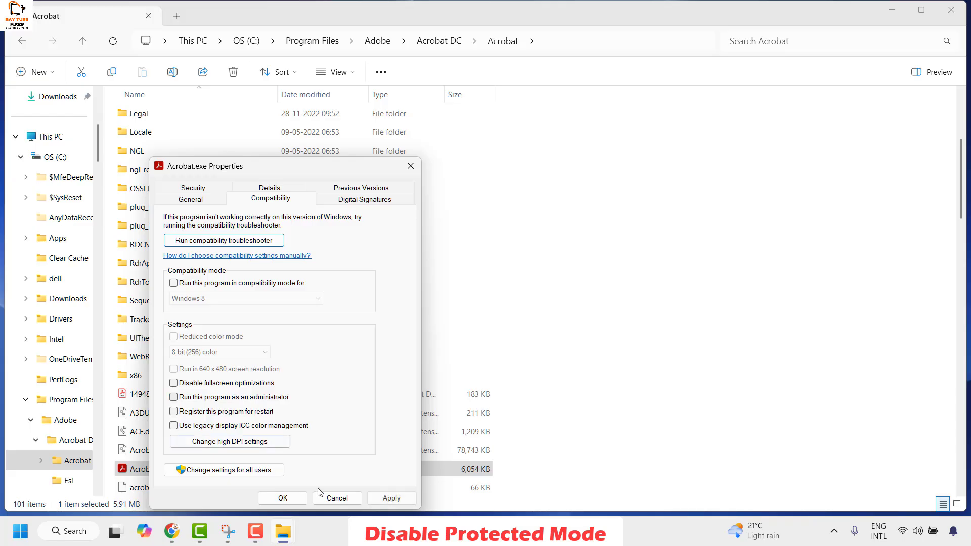
left_click(390, 499)
left_click(283, 498)
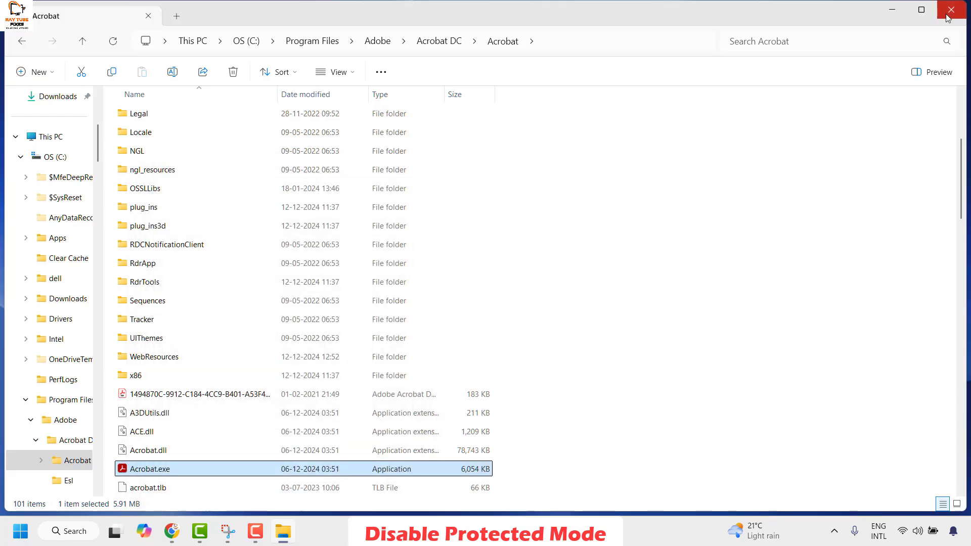
left_click(893, 10)
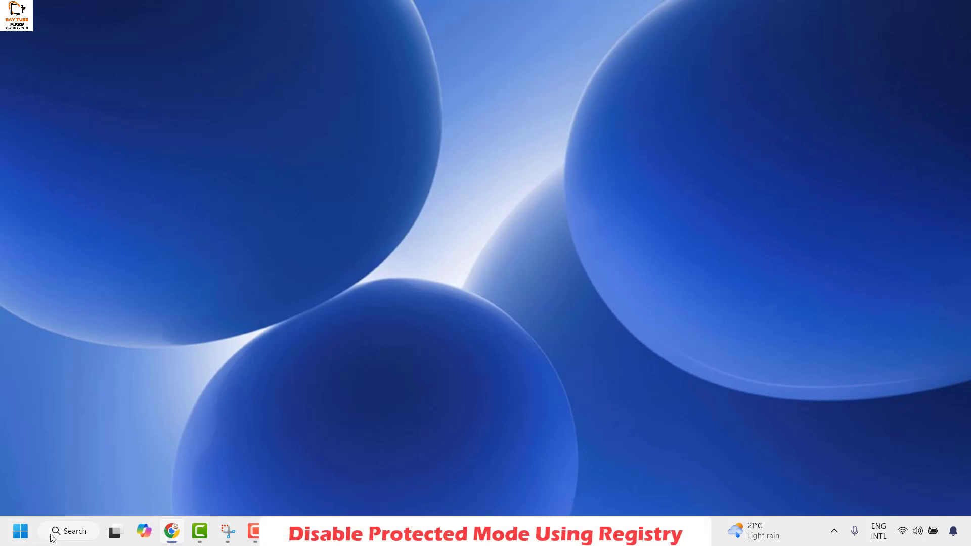
Step: Launch Registry Editor from the Run box with 'reg'
left_click(82, 539)
left_click(124, 516)
right_click(20, 537)
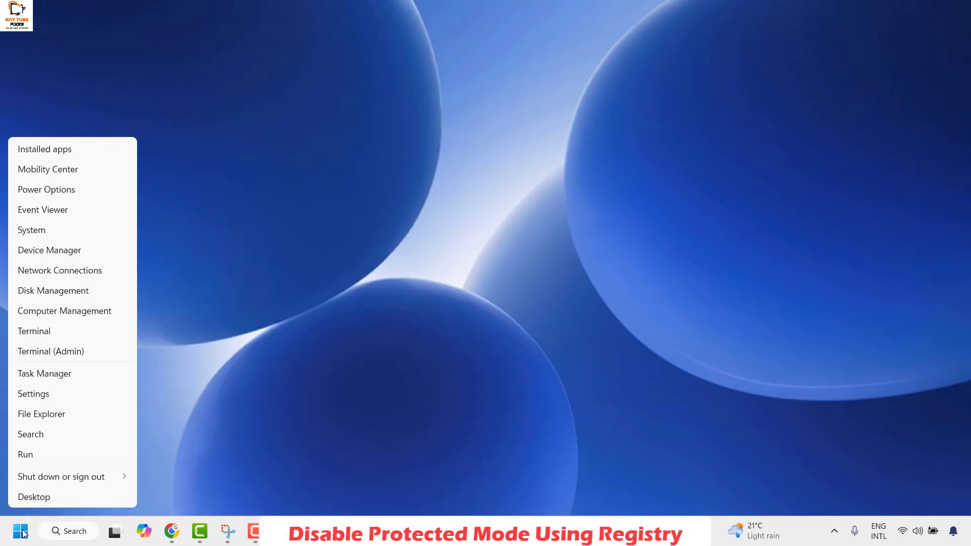
left_click(43, 457)
type("regedit")
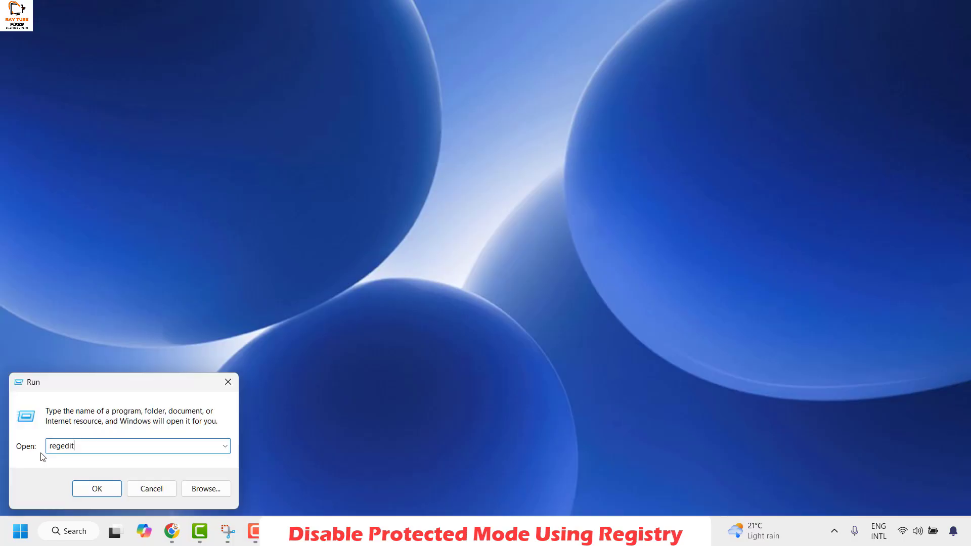
key("Return")
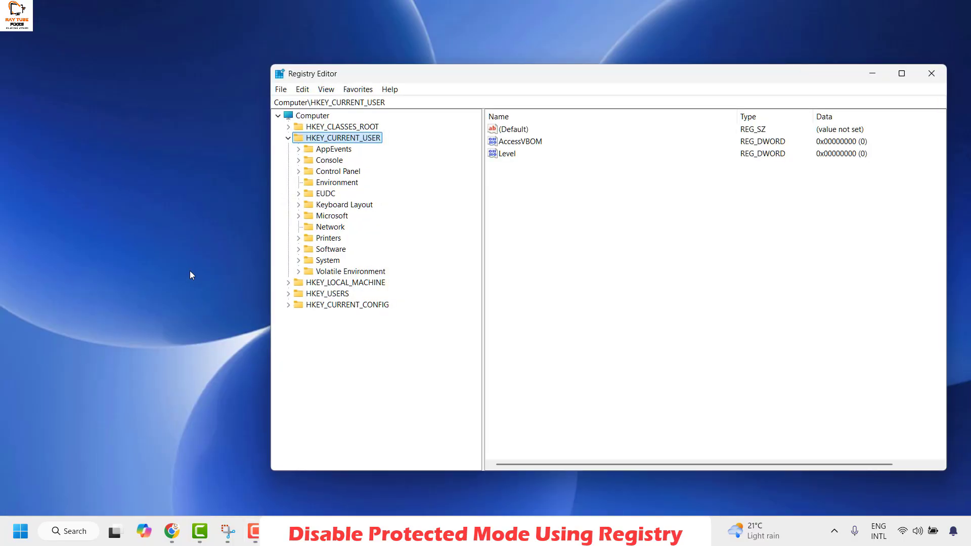
Step: Expand HKEY_CURRENT_USER\Software and move to the Adobe key
left_click(288, 138)
left_click(299, 250)
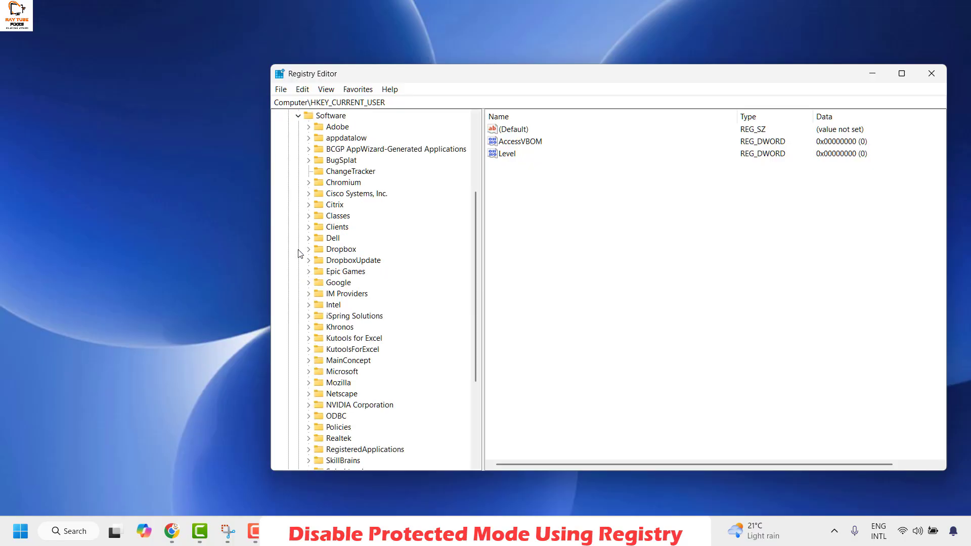
left_click(338, 273)
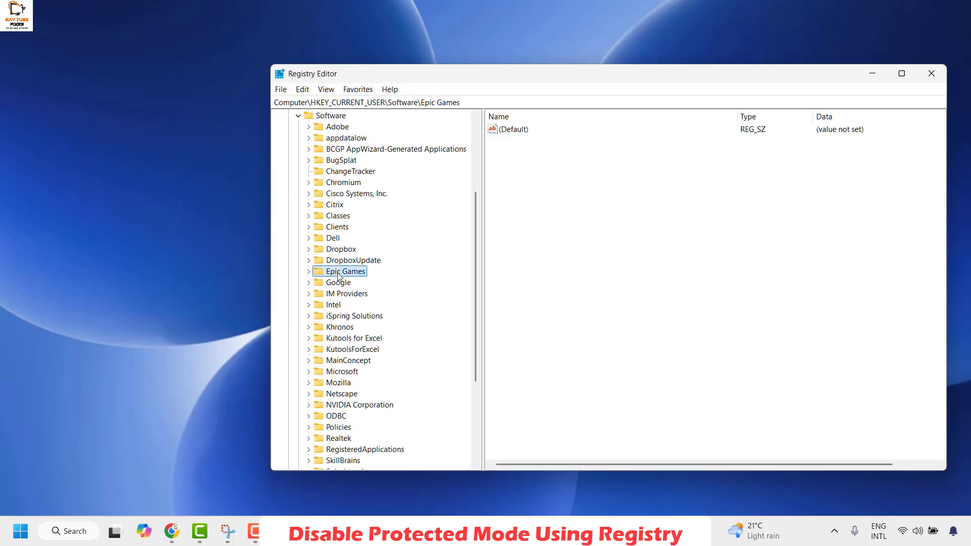
scroll(338, 276, "up", 3)
key("Up")
key("Up")
key("Up")
key("Up")
key("Up")
key("Up")
key("Up")
key("Up")
key("Up")
key("Up")
key("Up")
key("Up")
key("Up")
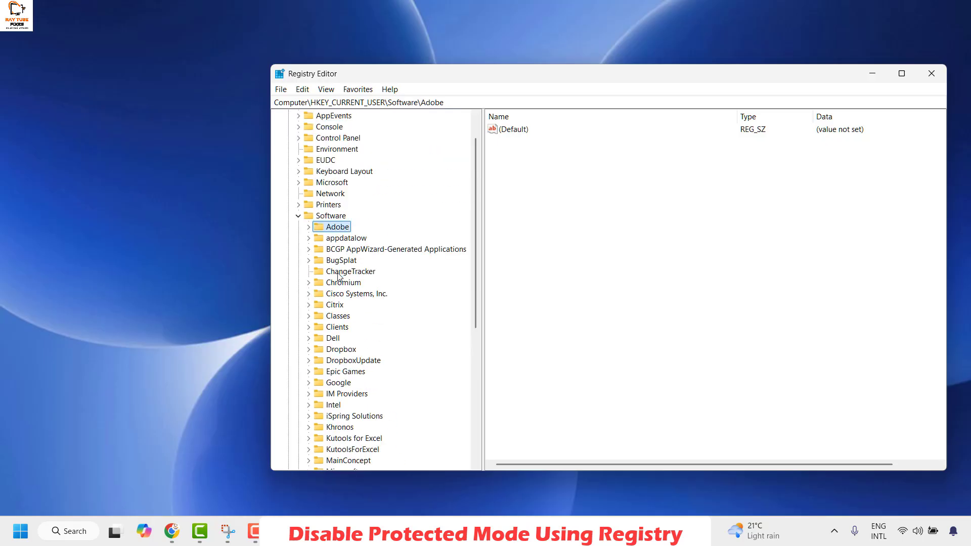
Step: Expand Adobe > Adobe Acrobat > DC and select the Privileged key showing bProtectedMode 0
key("Right")
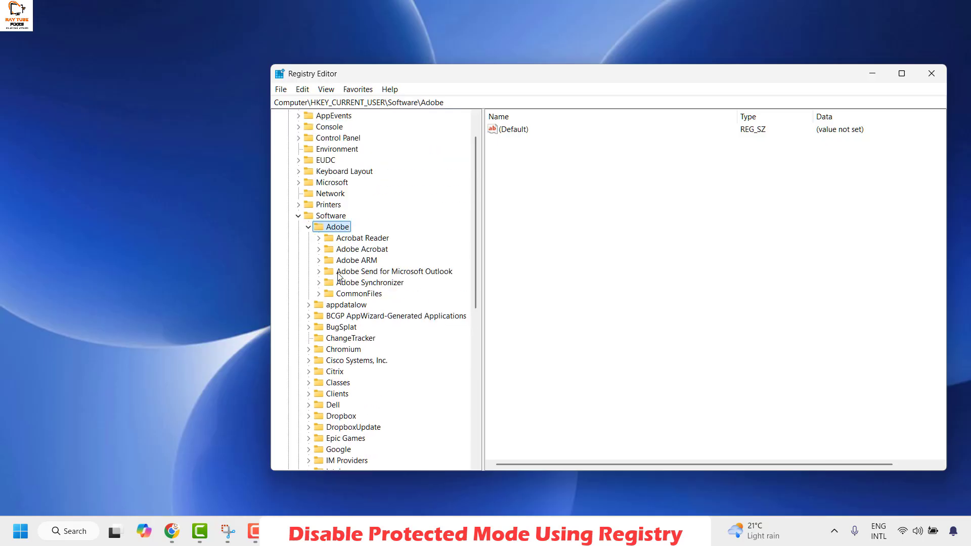
key("Down")
key("Down")
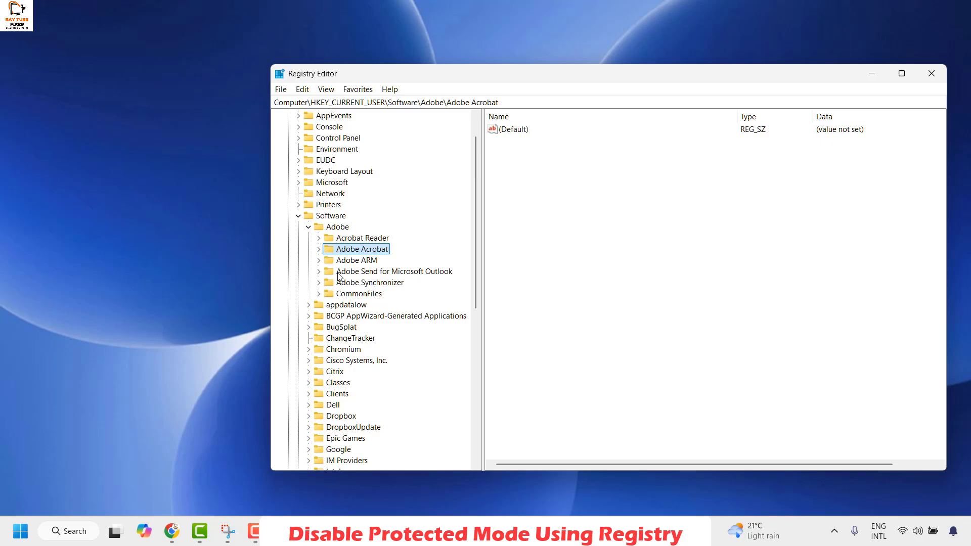
key("Right")
key("Down")
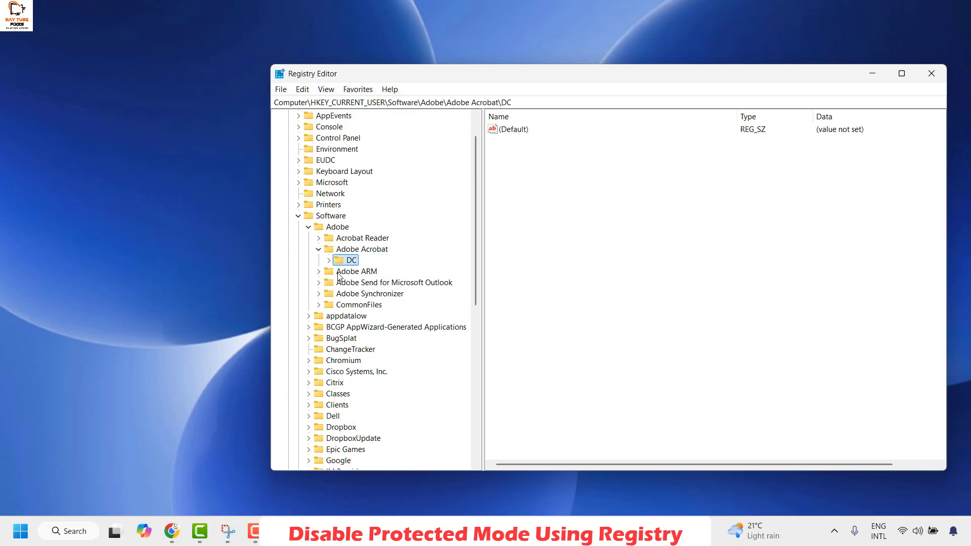
key("Right")
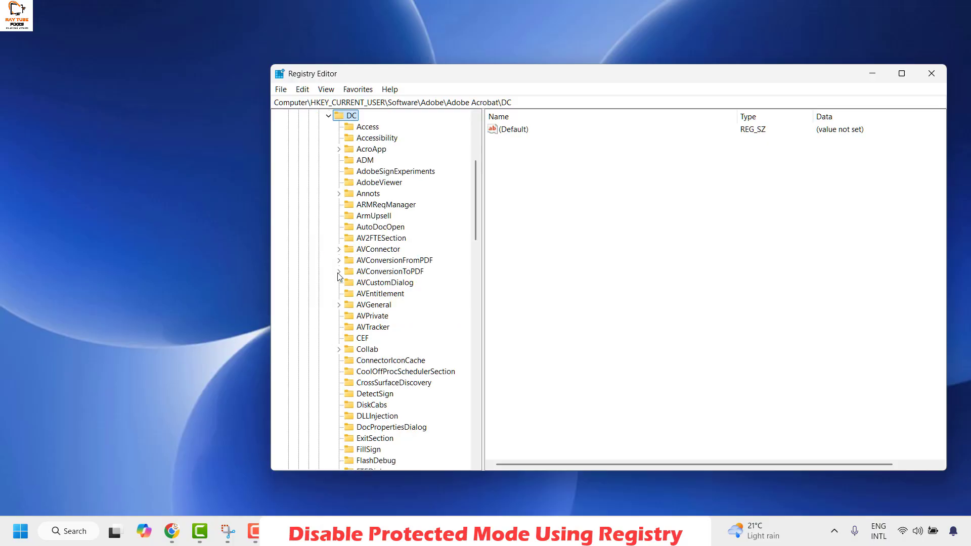
key("Down")
type("pri")
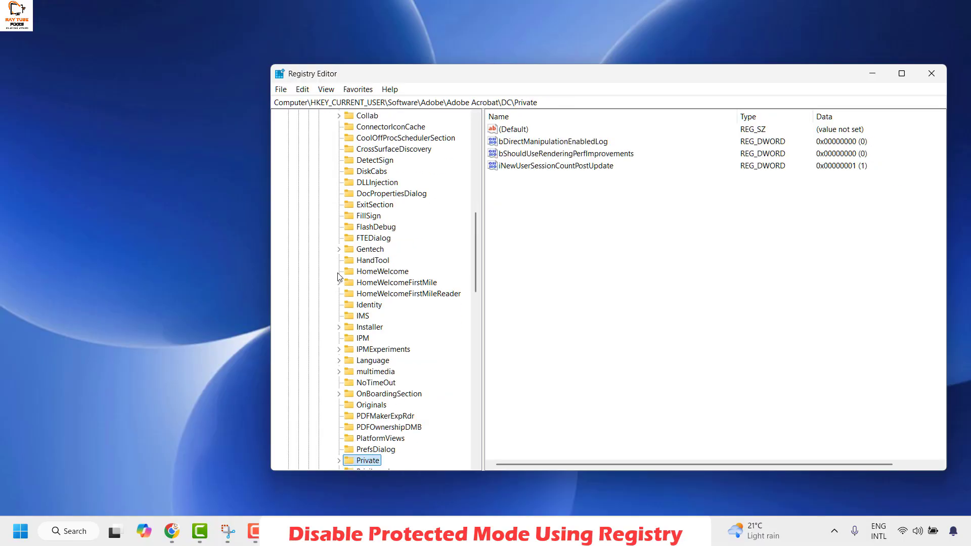
key("Down")
scroll(338, 275, "down", 3)
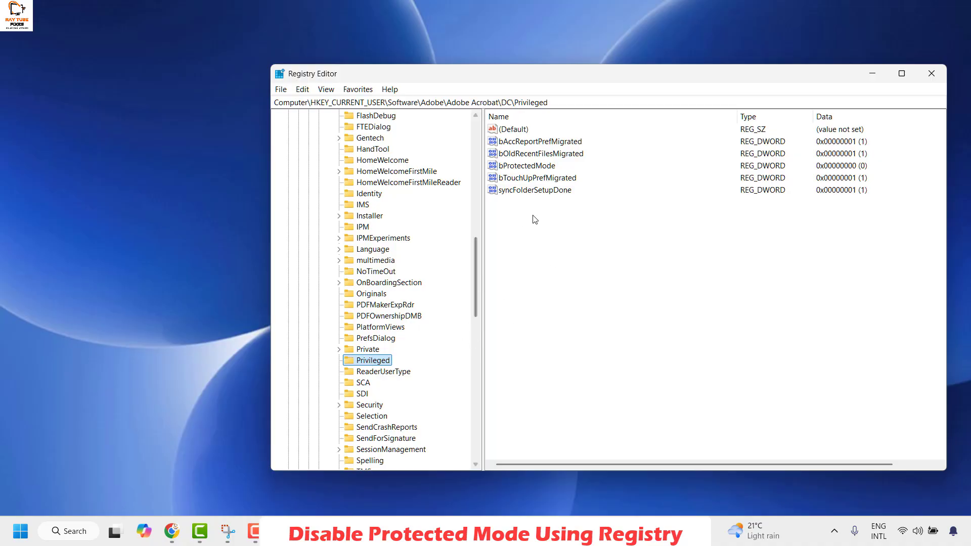
Step: Confirm bProtectedMode's value data stays 0 in the Modify dialog, then close Registry Editor
double_click(523, 170)
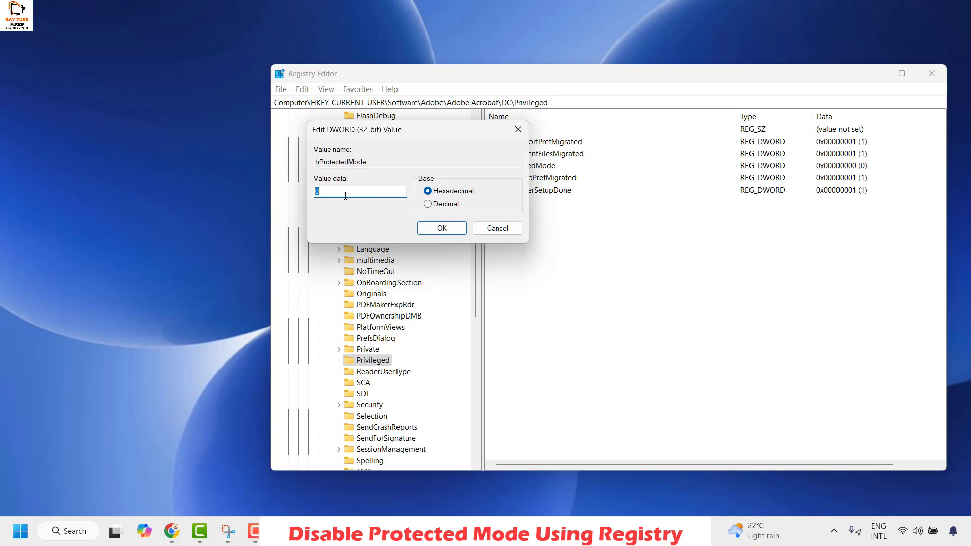
left_click(518, 129)
right_click(531, 167)
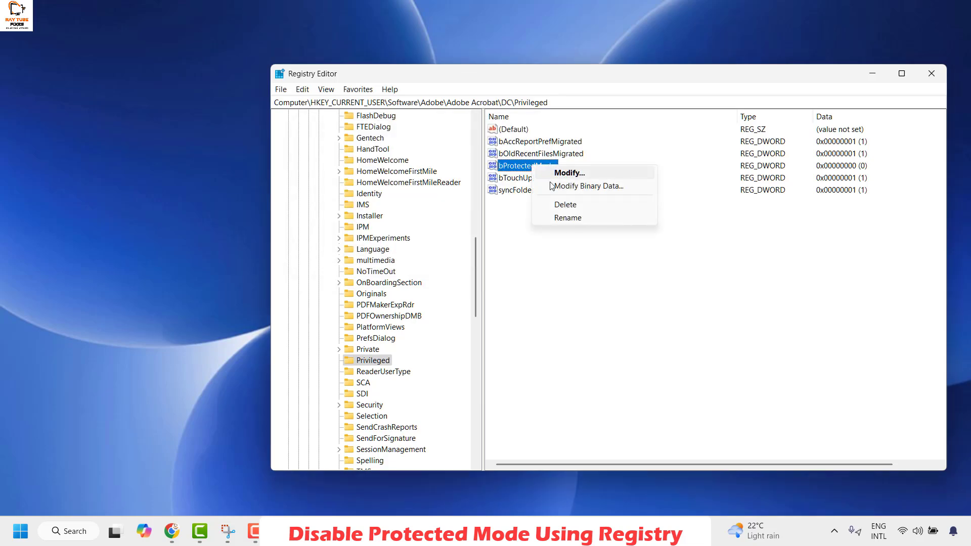
left_click(562, 172)
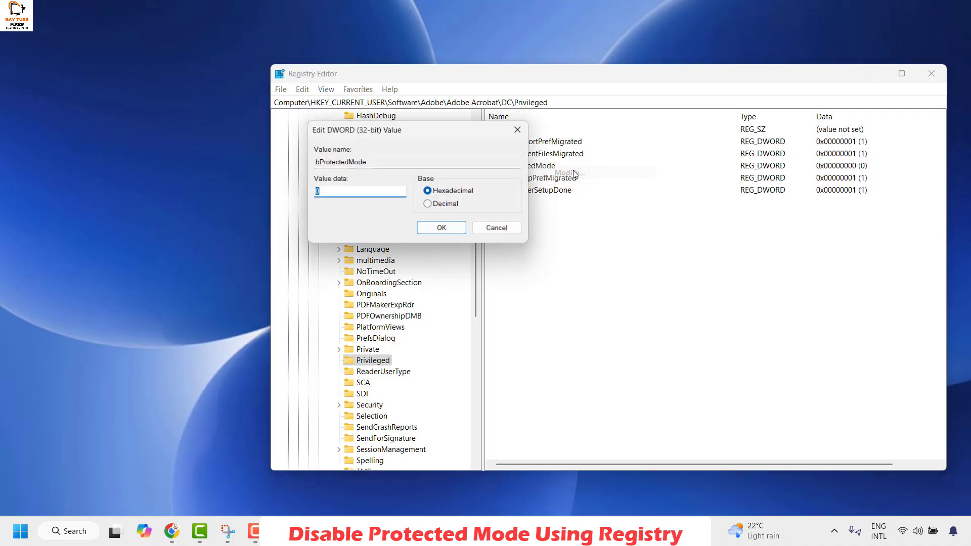
left_click(347, 189)
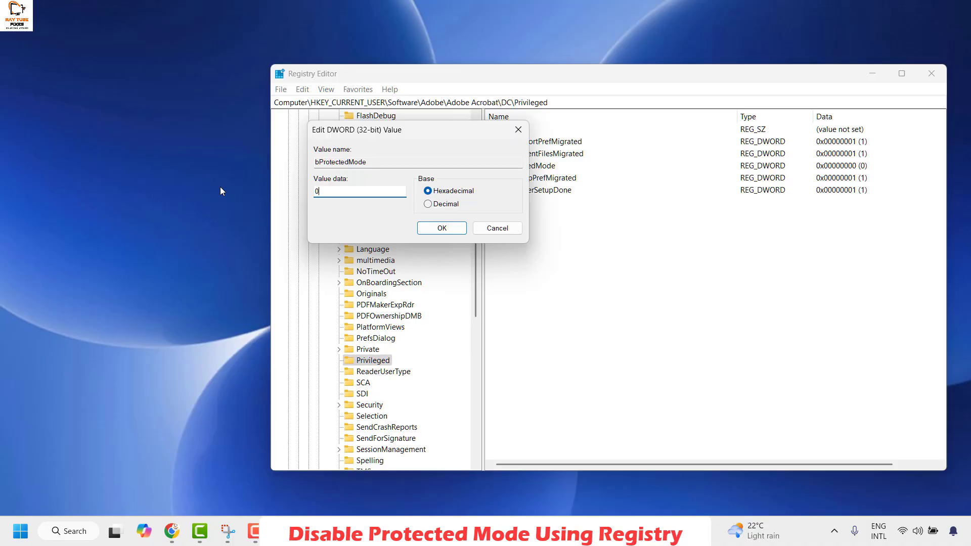
left_click(454, 231)
left_click(931, 73)
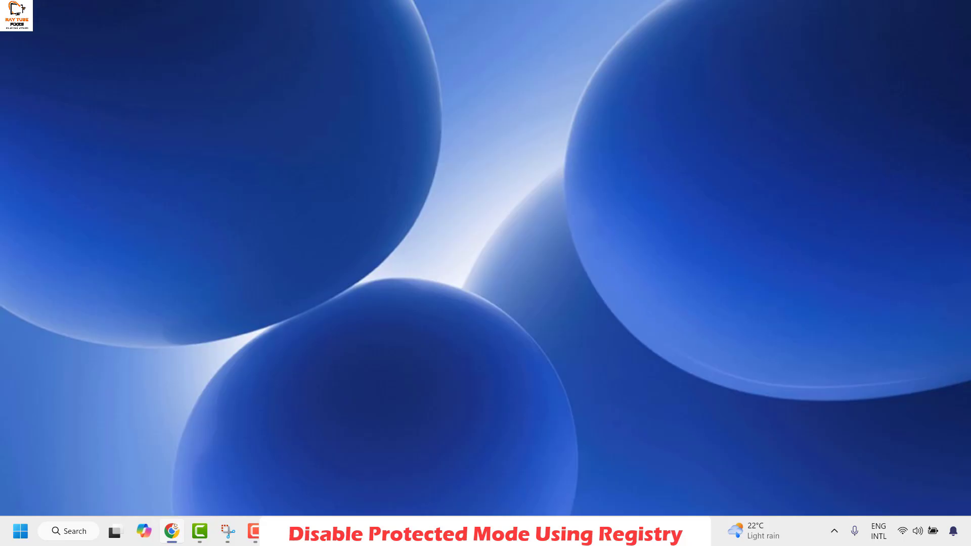
key("super+e")
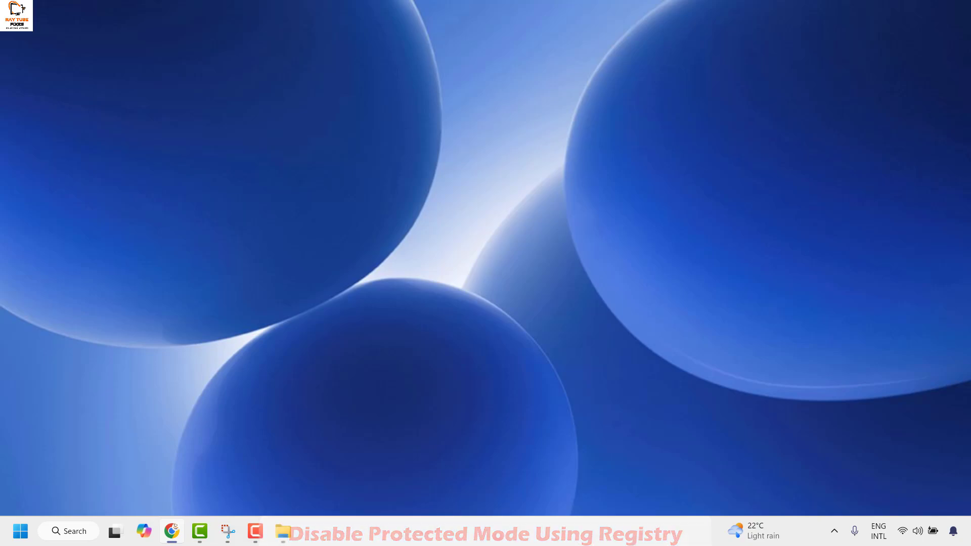